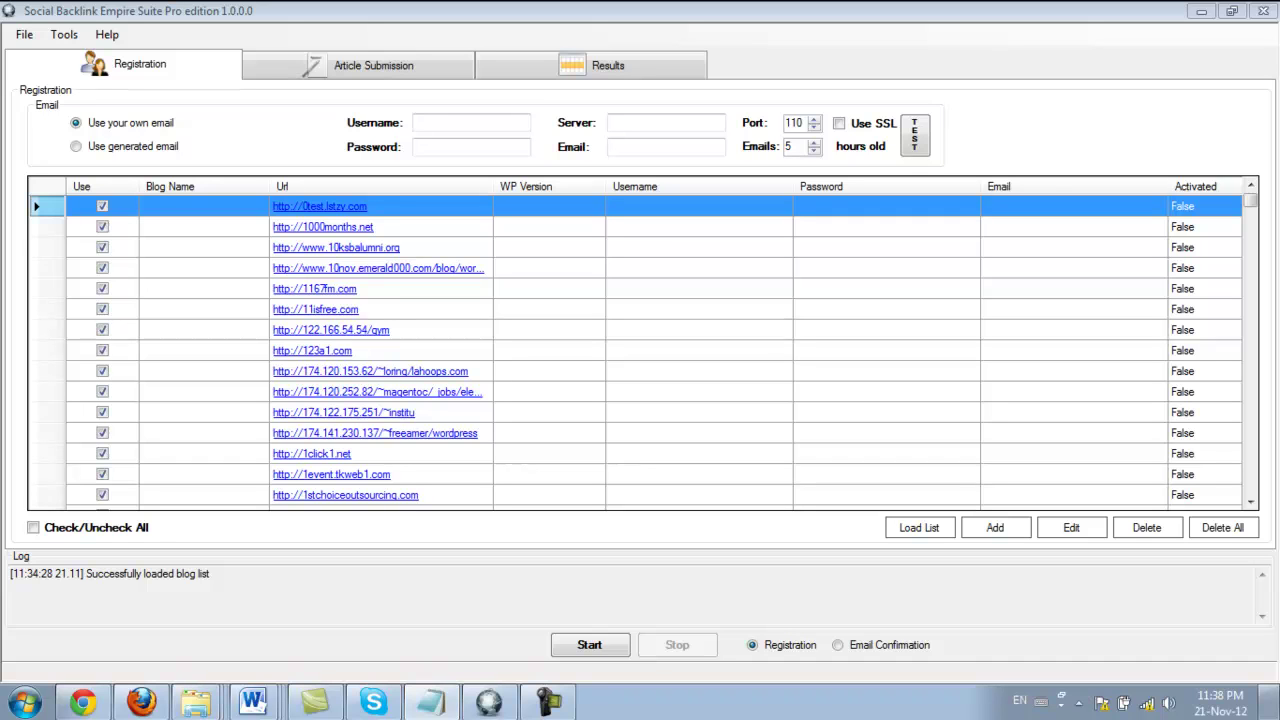
Step: Open the Tools menu from the main registration screen
click(63, 34)
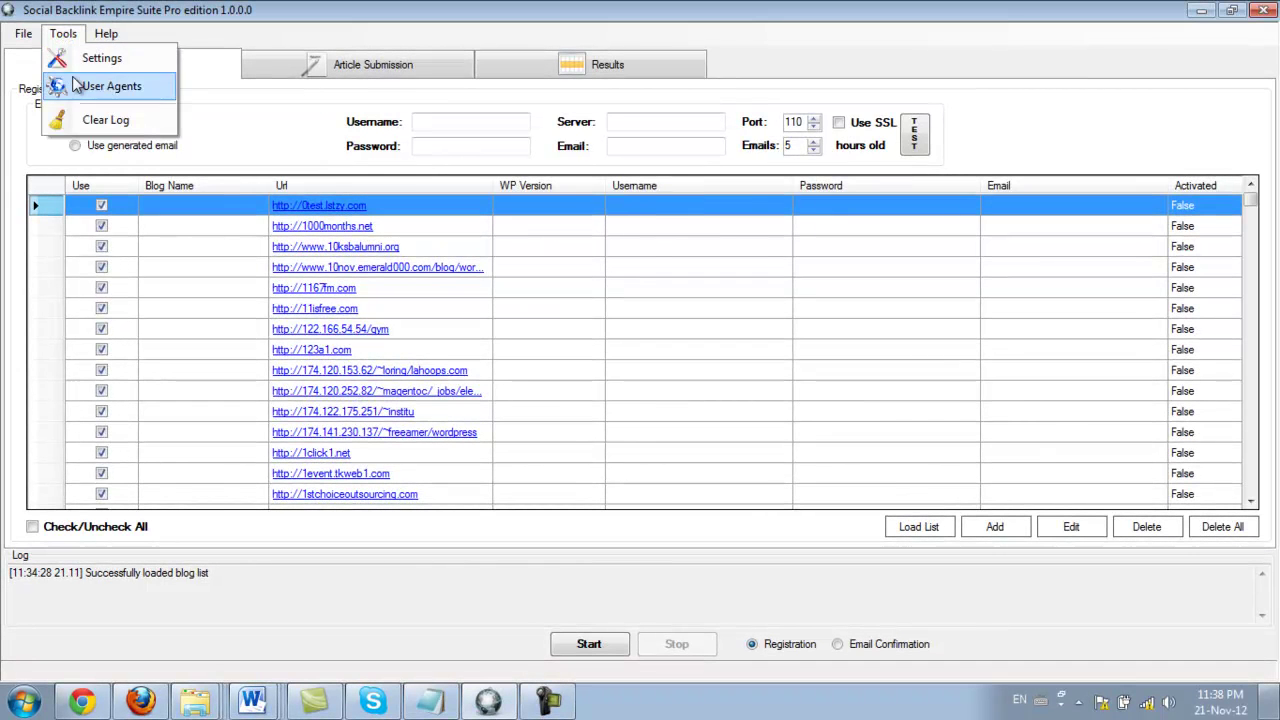
Step: Open Settings and switch Captcha Mode from Skip to Manual
click(86, 60)
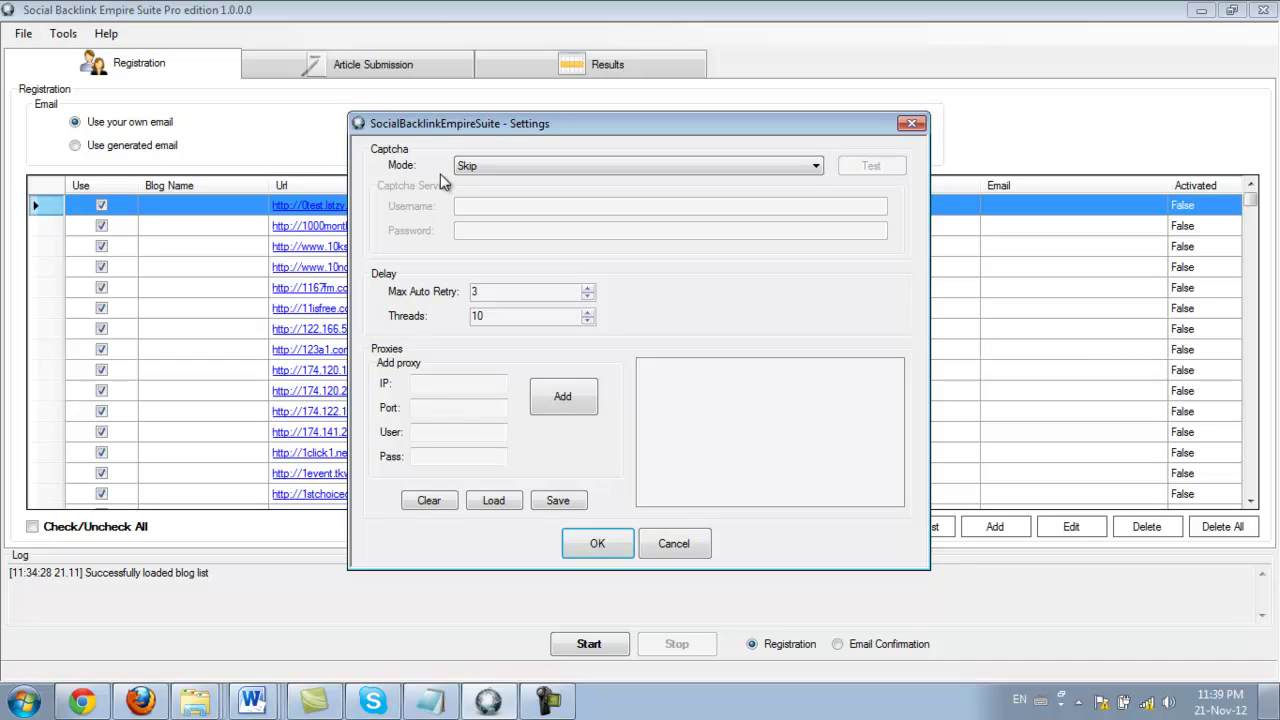
click(511, 169)
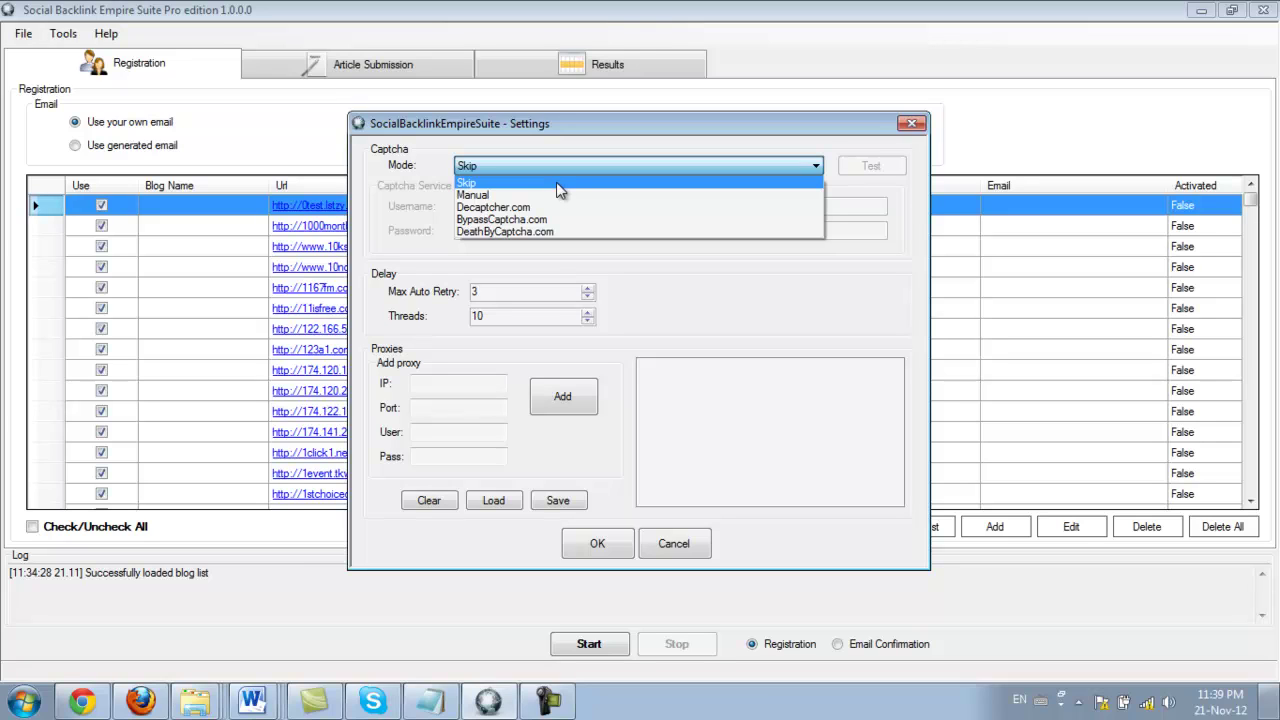
click(537, 183)
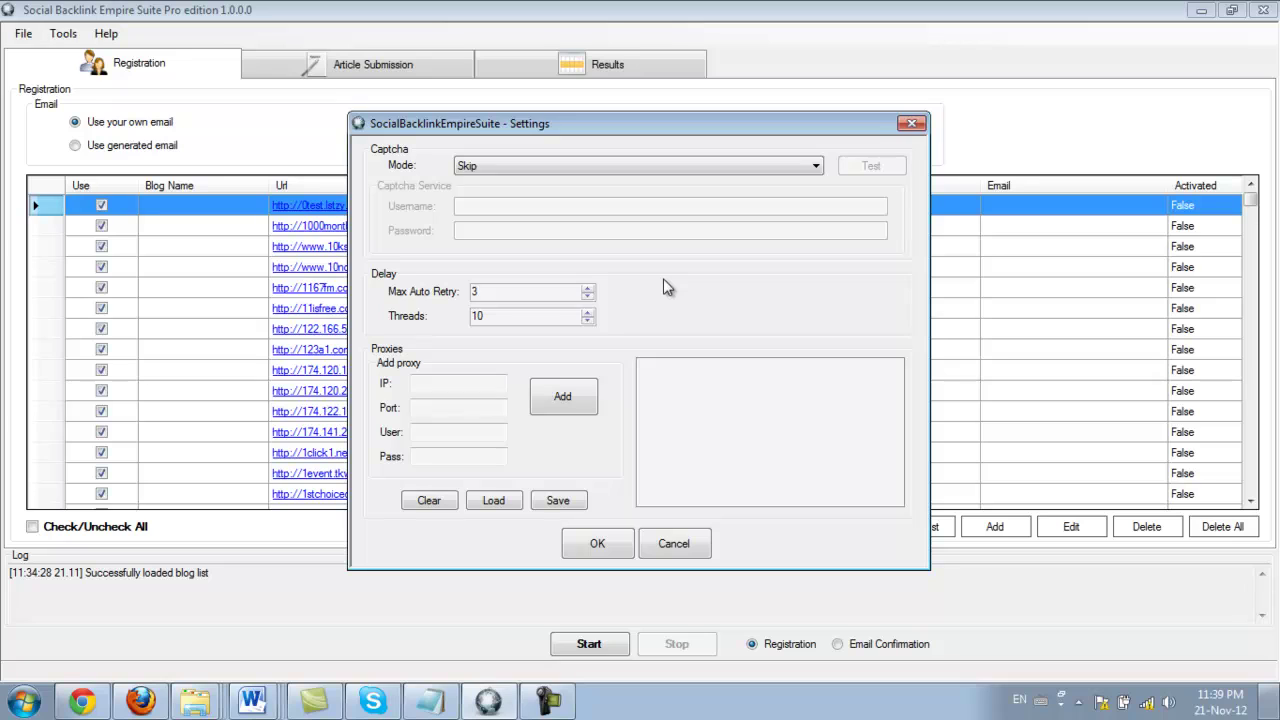
click(613, 172)
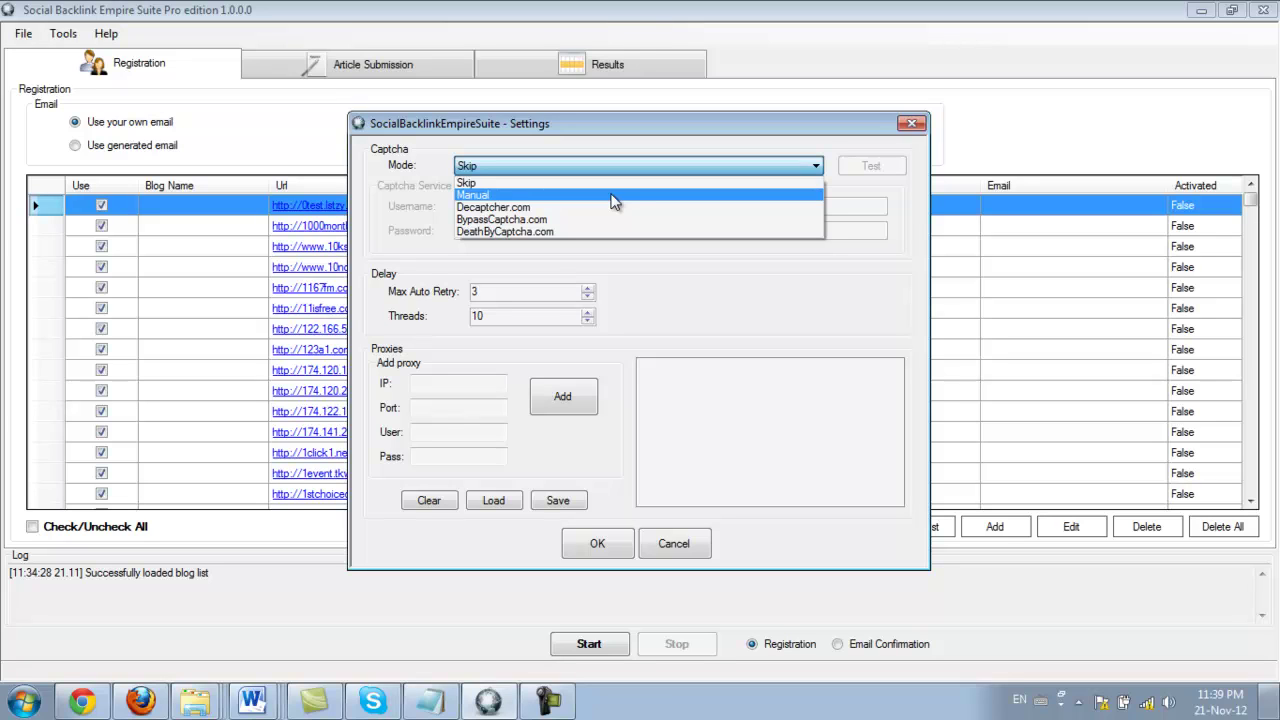
click(614, 197)
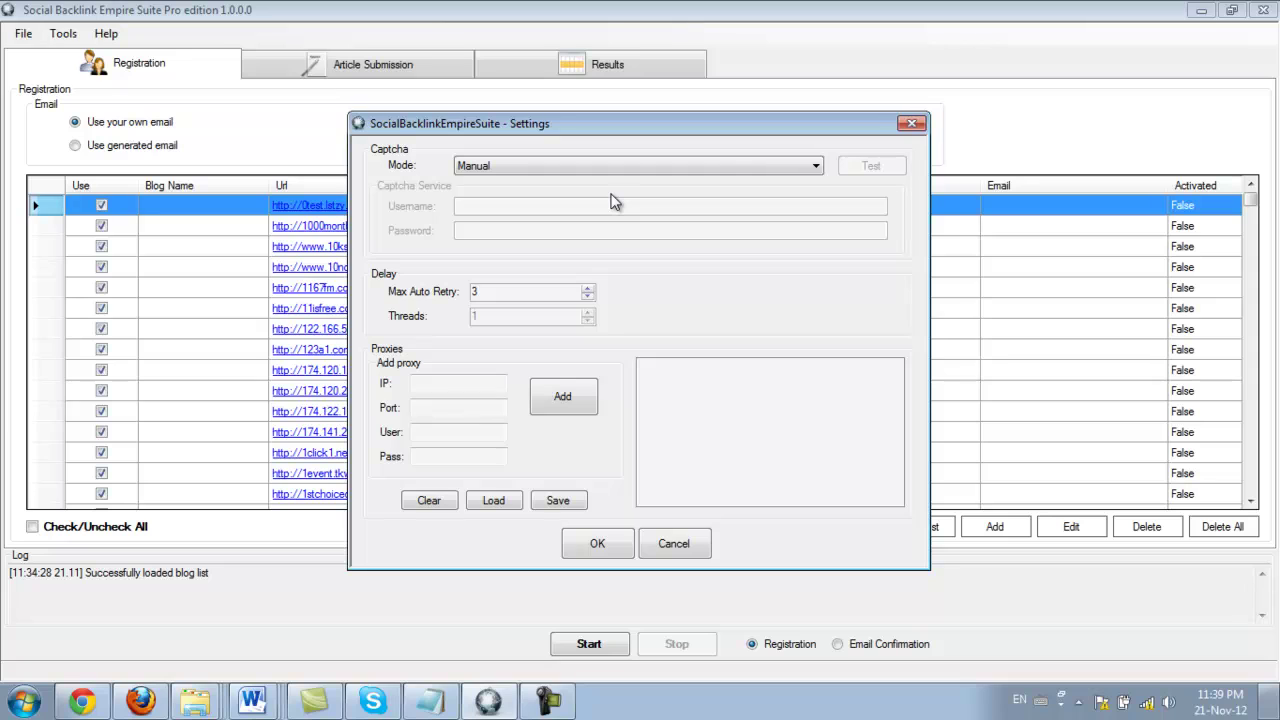
Step: Try Decaptcher.com and DeathByCaptcha.com as captcha Mode, settling on BypassCaptcha.com
click(605, 170)
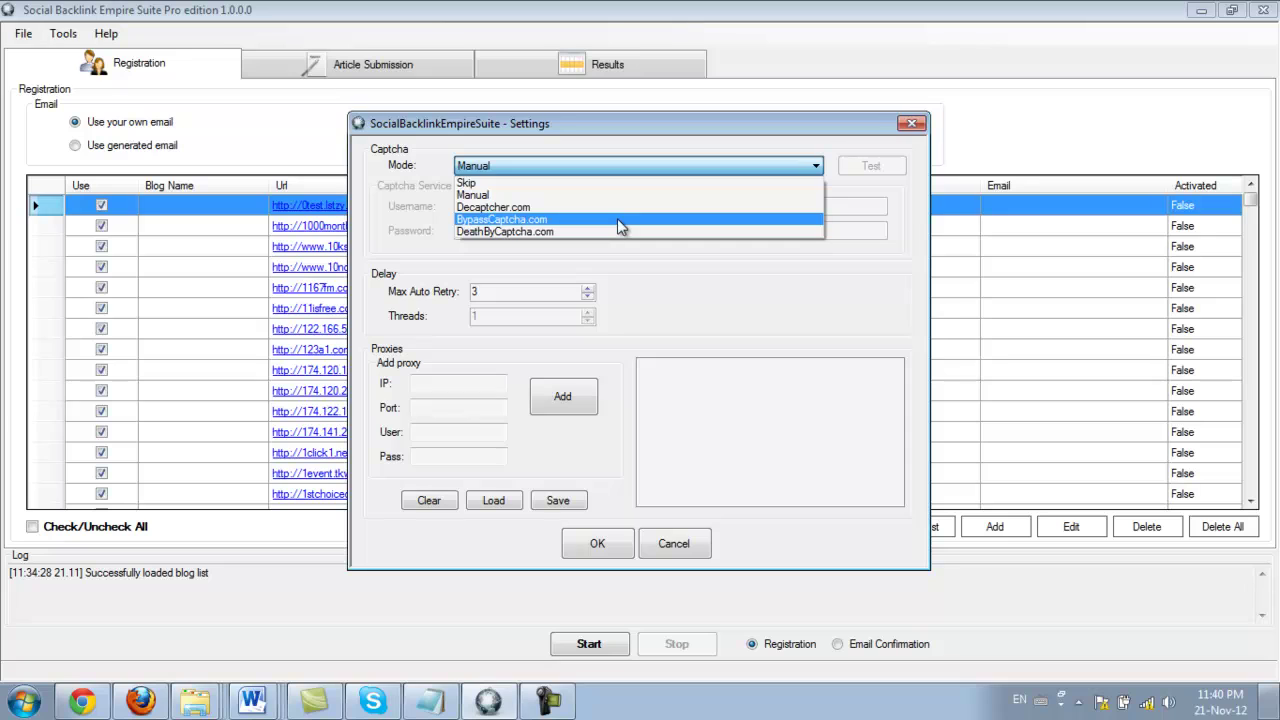
click(617, 220)
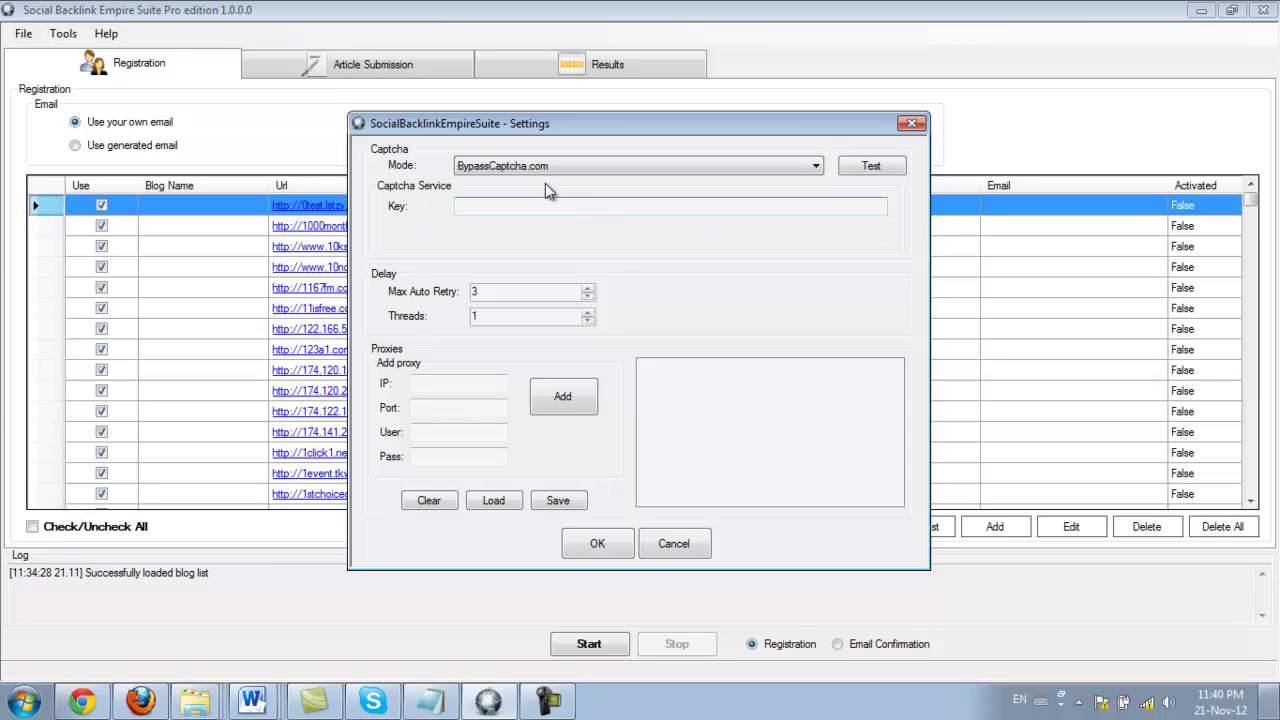
click(545, 173)
click(545, 173)
click(615, 167)
click(613, 208)
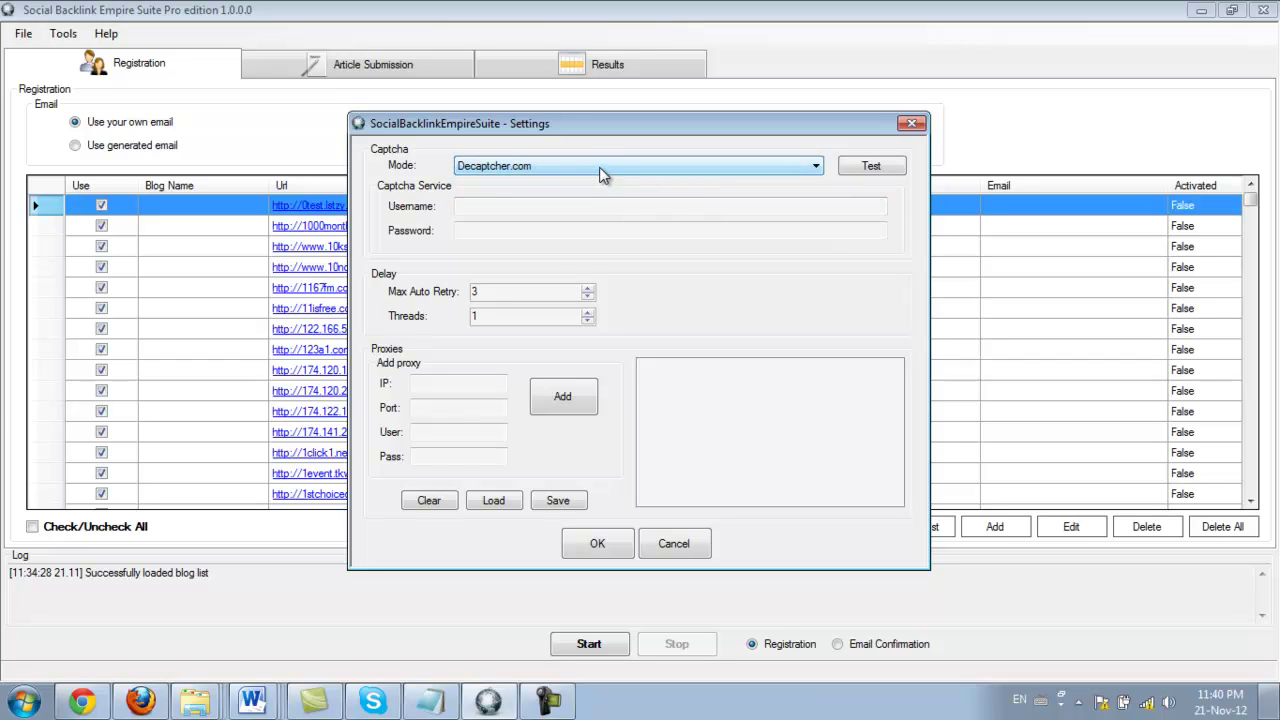
click(599, 167)
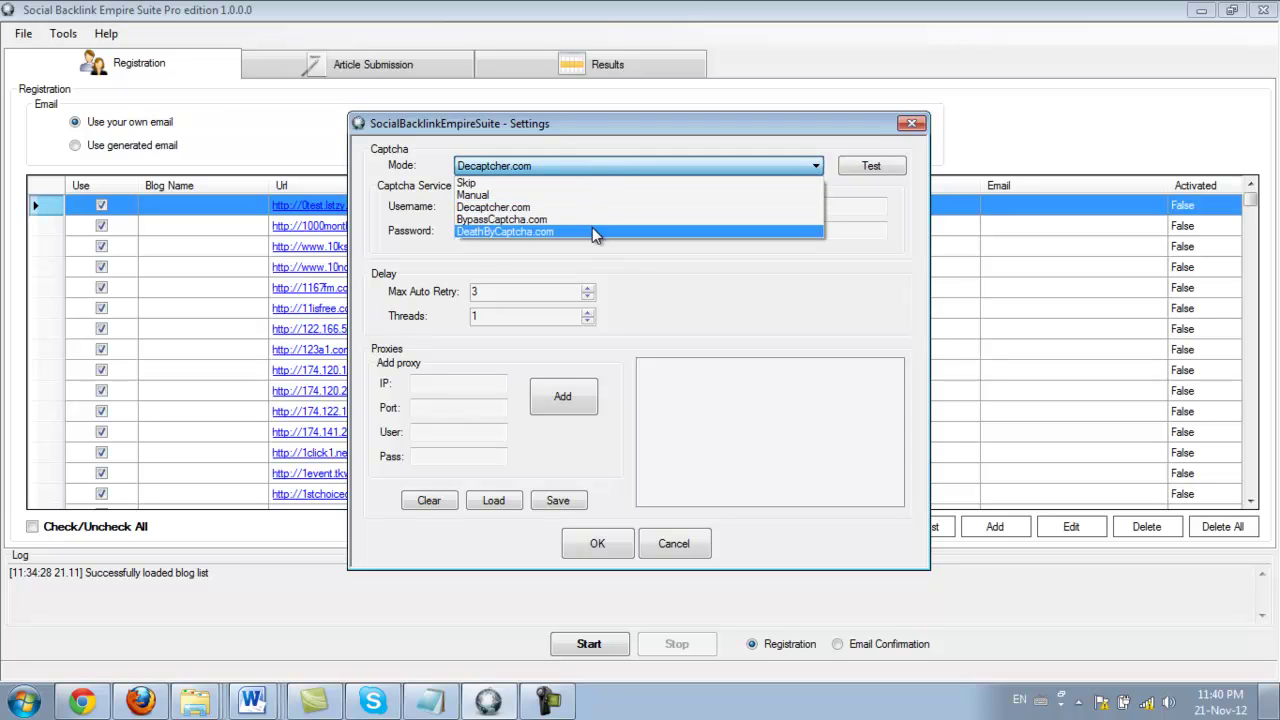
click(592, 230)
click(560, 168)
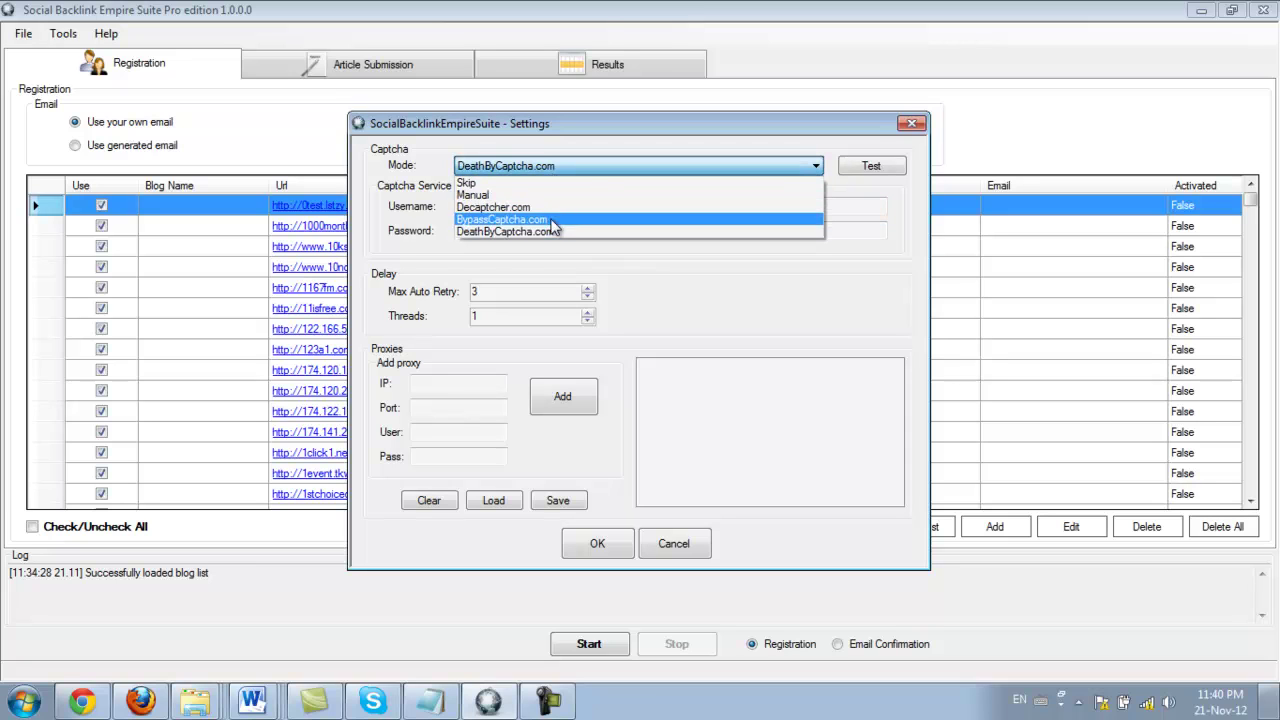
click(555, 226)
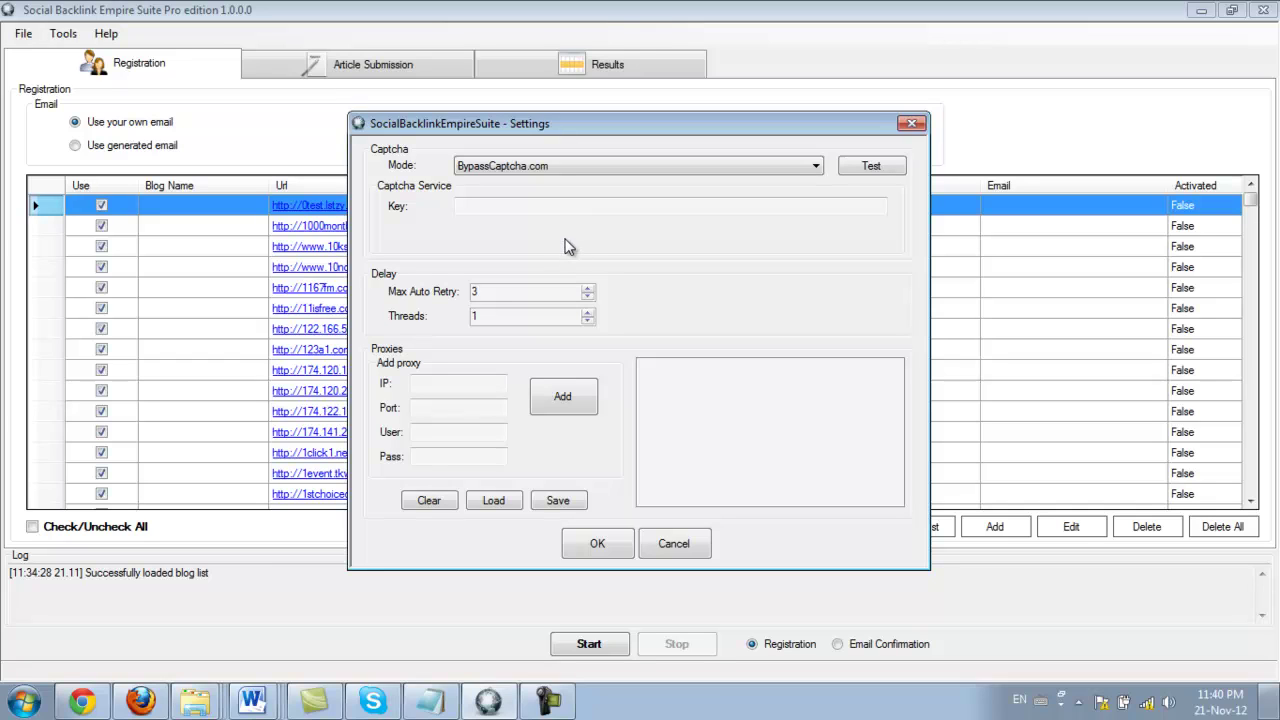
Step: Keep Max Auto Retry at 3 and raise Threads from 1 to 10
click(515, 288)
double_click(478, 291)
text(3)
click(510, 314)
text(0)
Step: Check the empty proxy IP and password fields, leaving them blank
click(447, 386)
click(460, 456)
Step: Confirm the Settings with OK and bring up Tools > User Agents
click(590, 543)
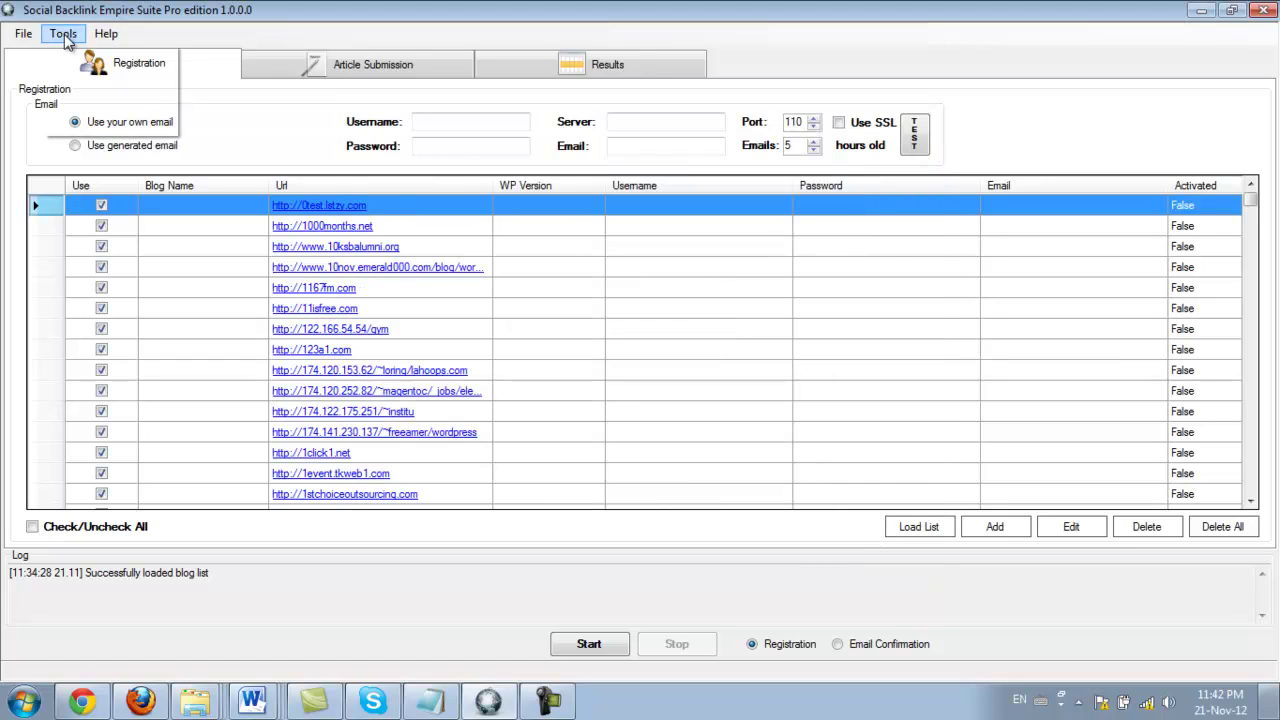
click(63, 34)
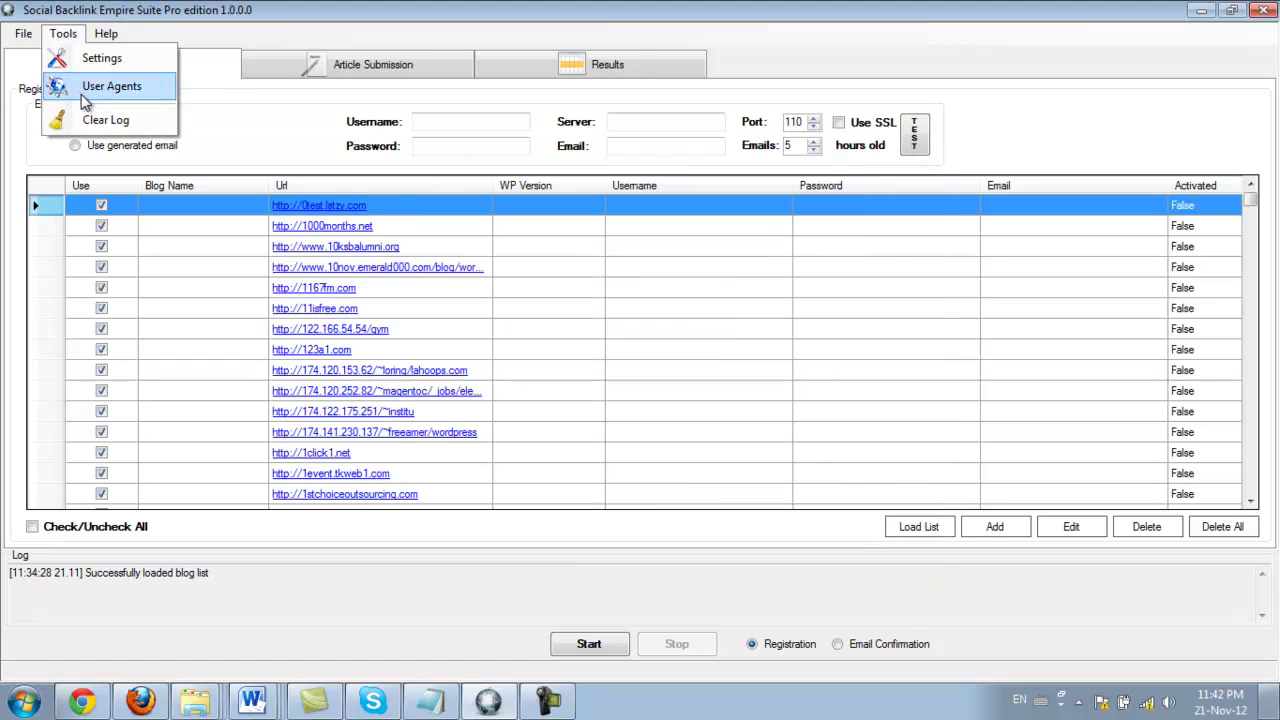
click(85, 98)
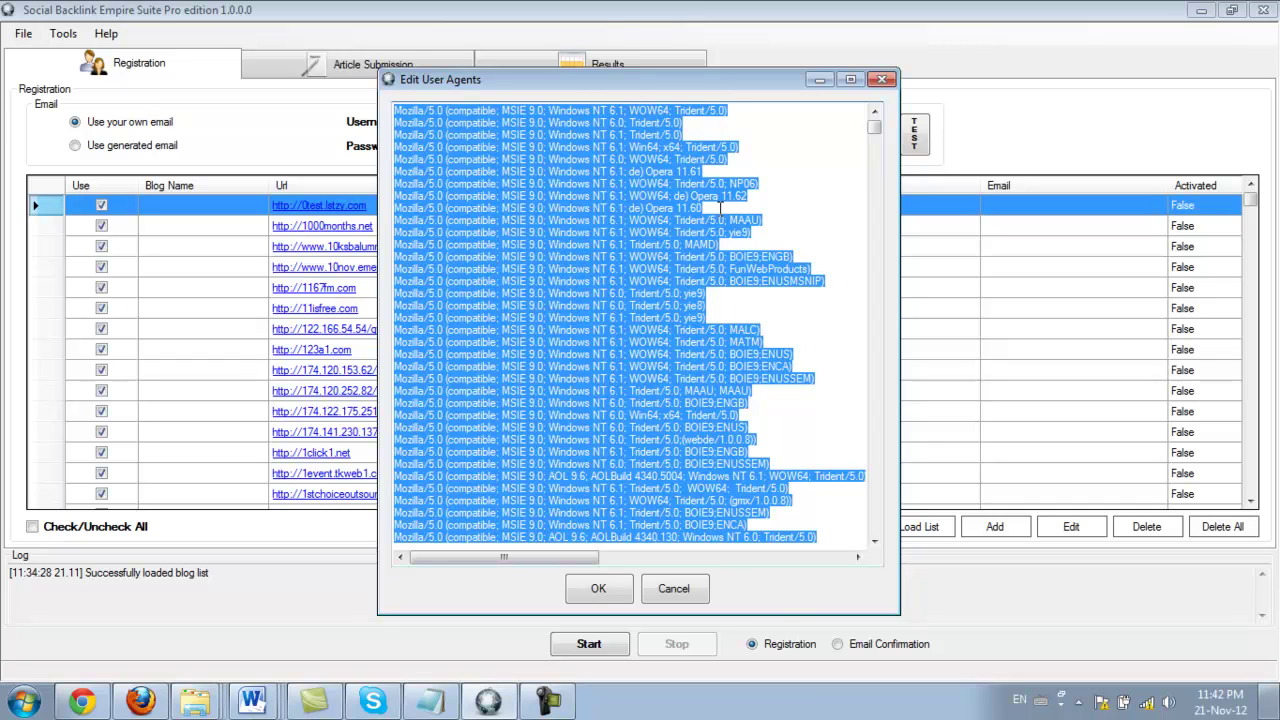
Step: Scroll through the whole Edit User Agents list without changing it
click(498, 173)
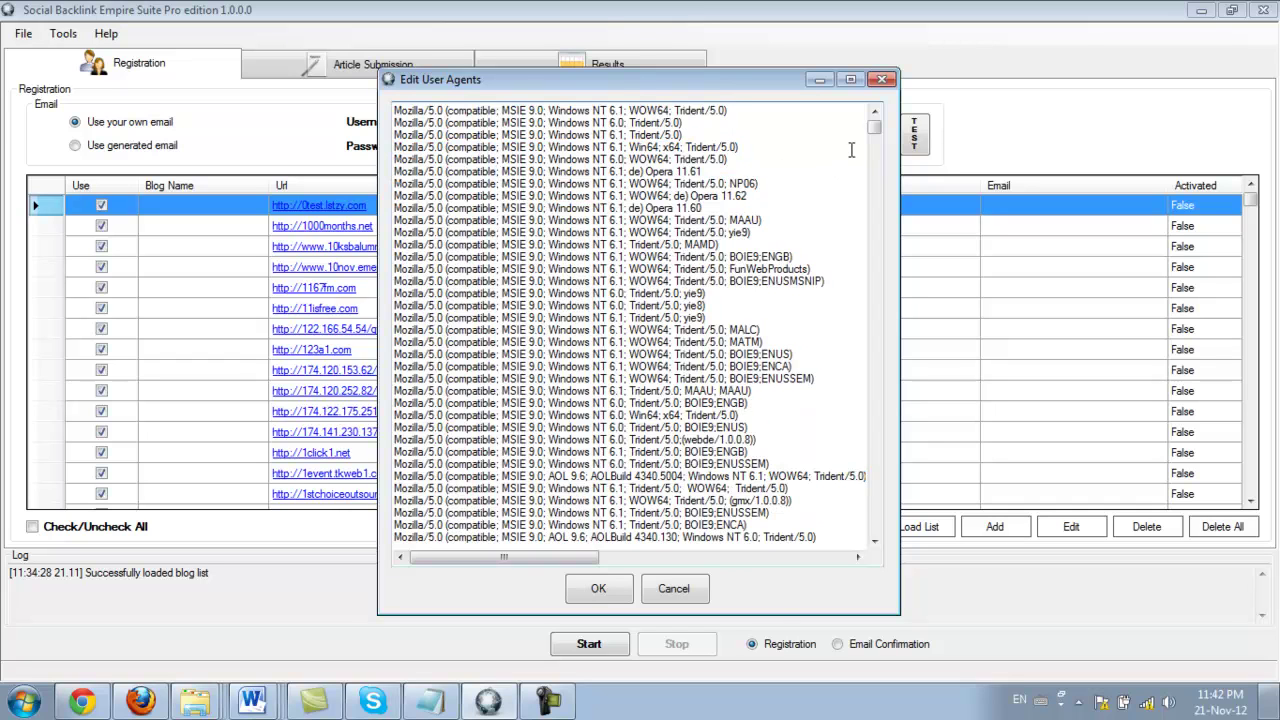
mouse_move(874, 128)
mouse_down()
mouse_move(835, 425)
mouse_move(840, 549)
mouse_up()
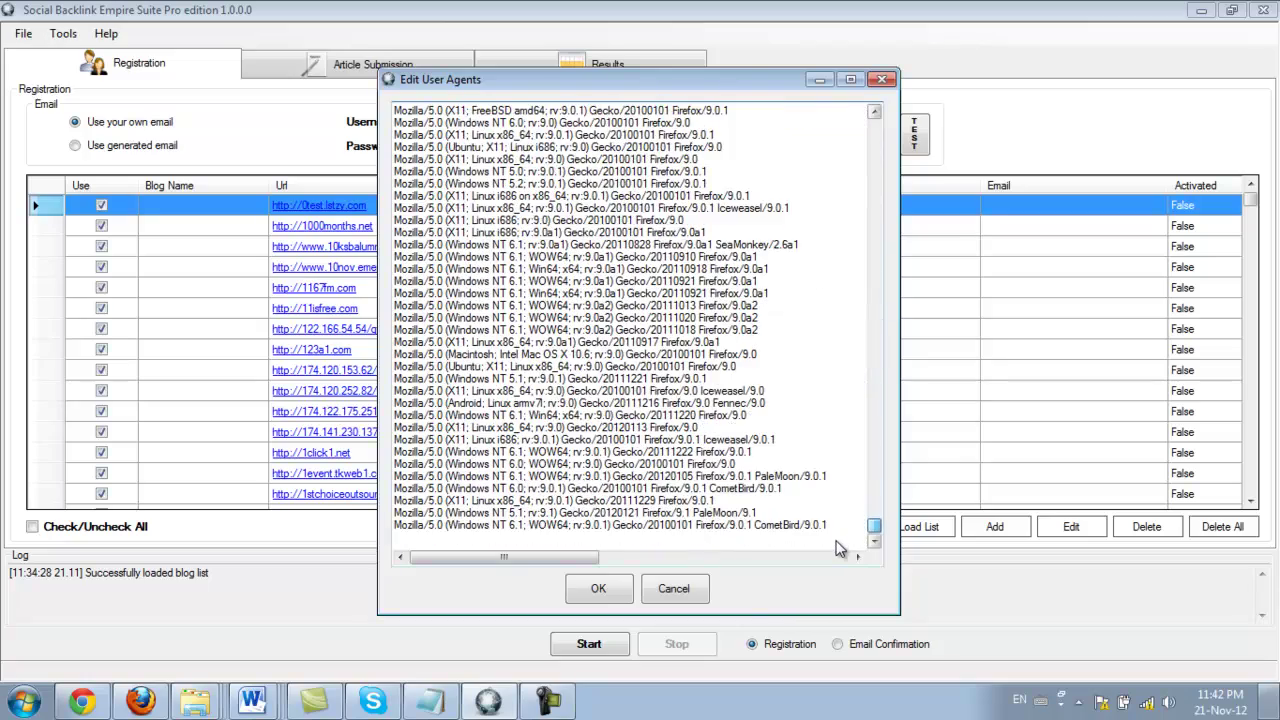
drag(840, 549, 823, 125)
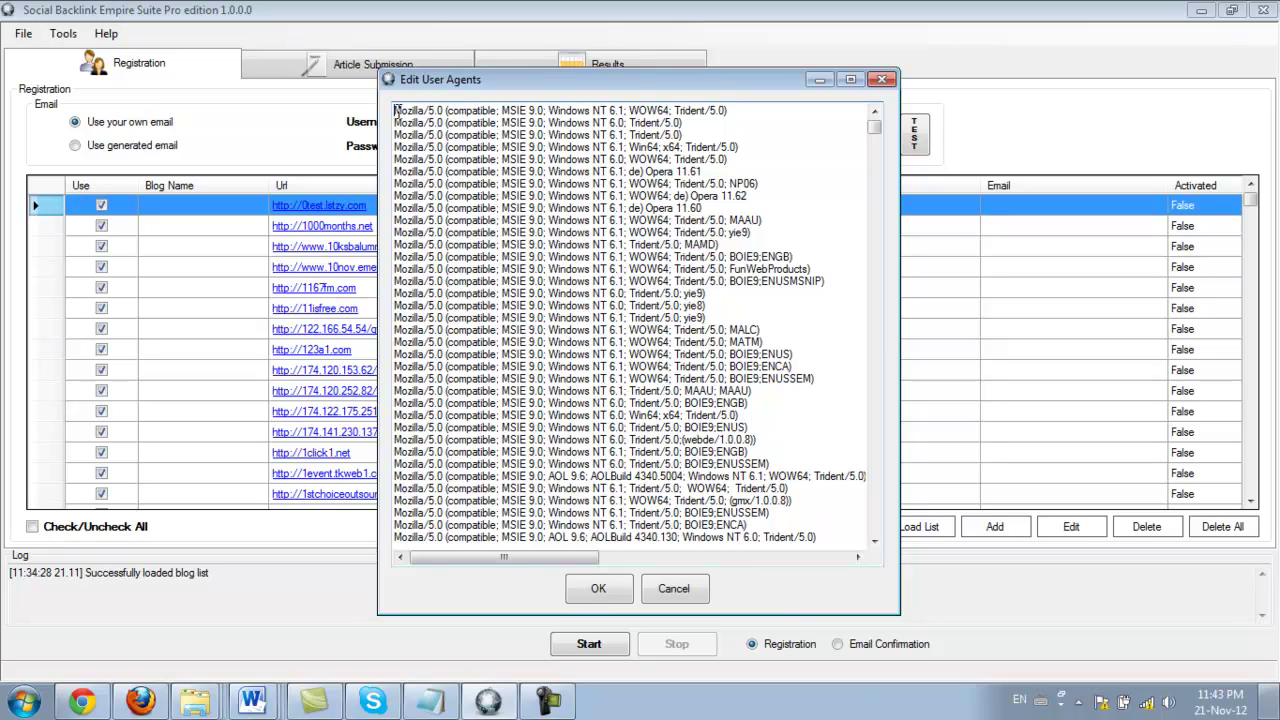
click(590, 588)
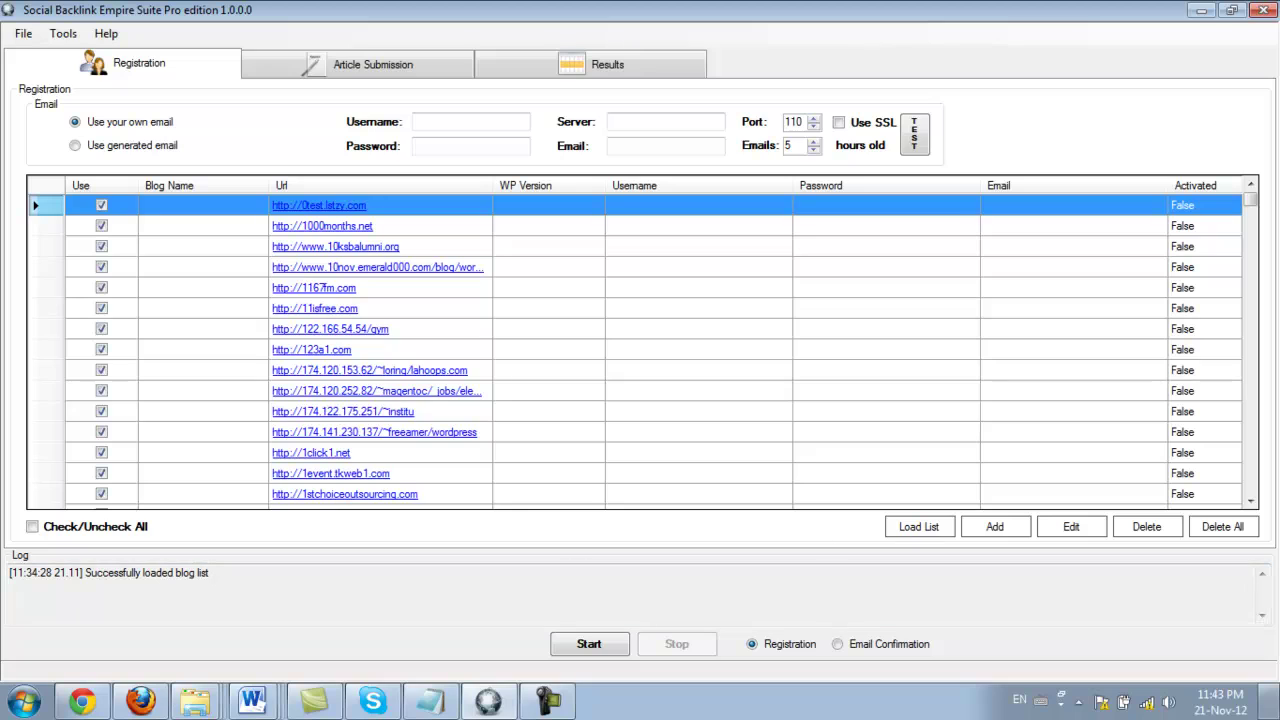